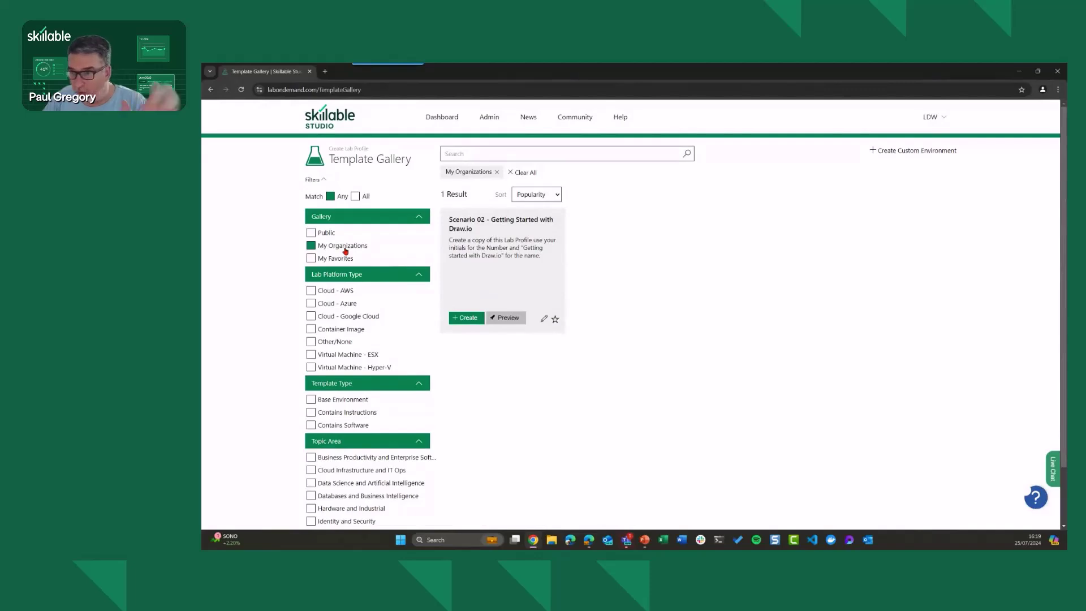
Filter the Template Gallery to Public templates instead of My Organizations and look over the listed templates
{"action": "left_click", "coordinate": [311, 245]}
{"action": "left_click", "coordinate": [311, 232]}
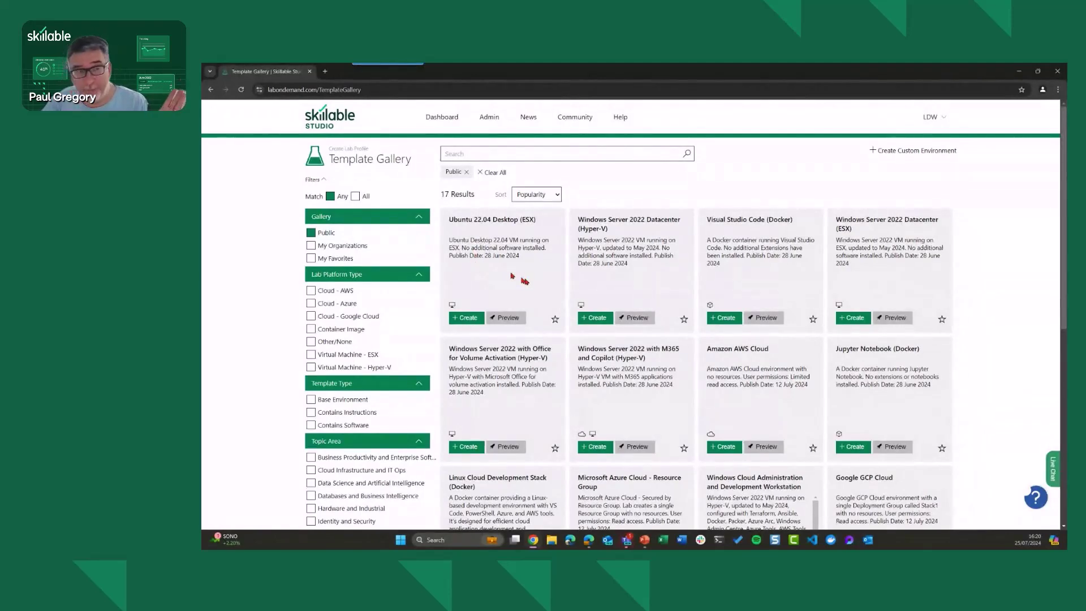
{"action": "scroll", "coordinate": [547, 277], "scroll_direction": "down", "scroll_amount": 1}
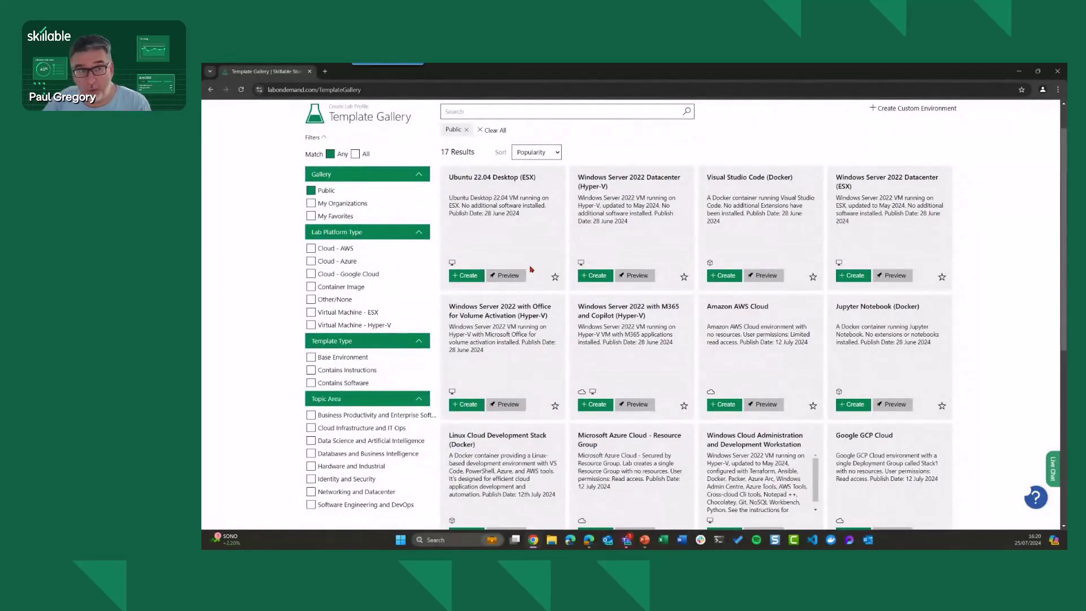
{"action": "scroll", "coordinate": [532, 269], "scroll_direction": "up", "scroll_amount": 1}
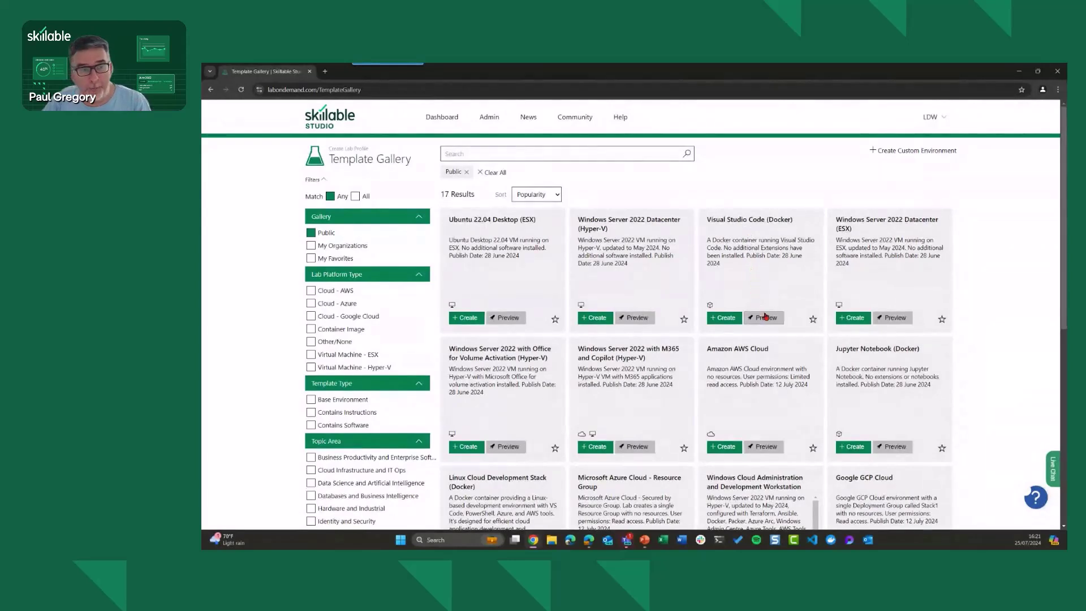
Launch a preview of the Visual Studio Code (Docker) template, maximize the lab window and view its Environment details
{"action": "left_click", "coordinate": [765, 318]}
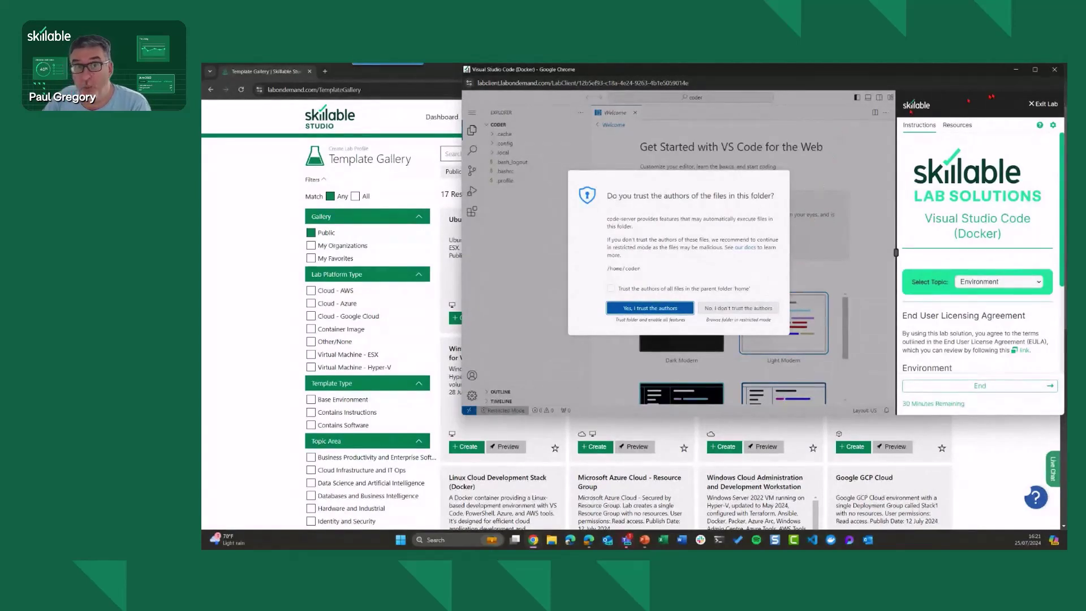
{"action": "left_click", "coordinate": [1017, 70]}
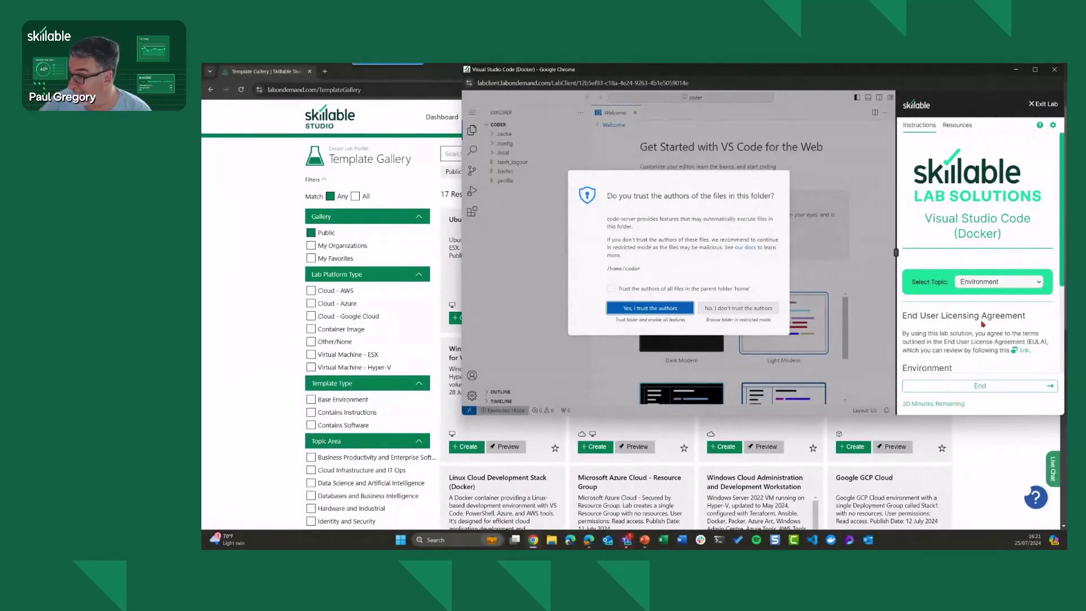
{"action": "left_click", "coordinate": [1036, 69]}
{"action": "scroll", "coordinate": [989, 332], "scroll_direction": "down", "scroll_amount": 1}
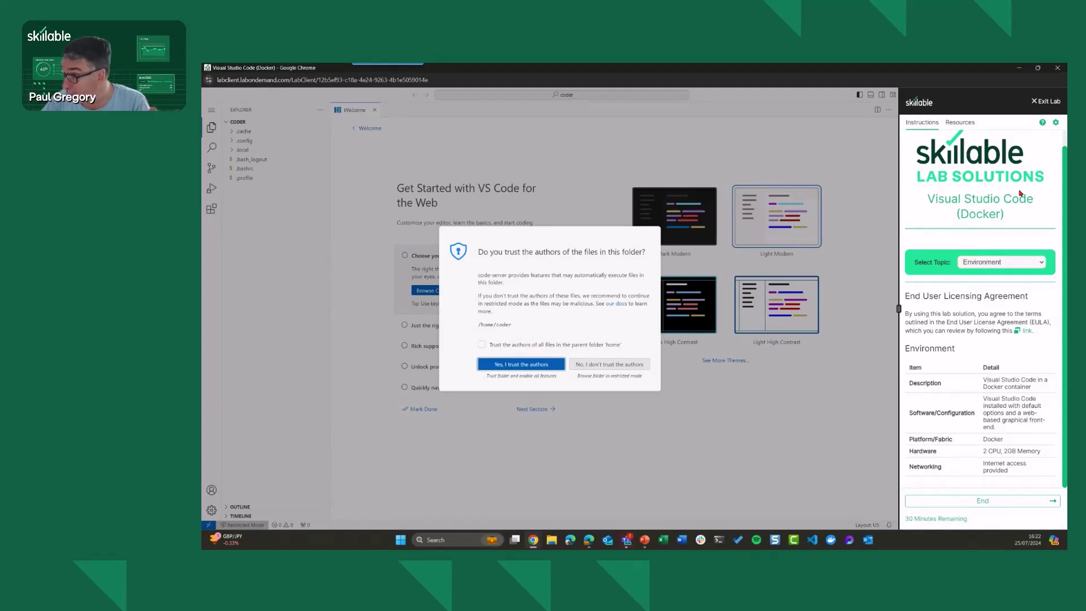
View the Access and Credentials and Software and Updates topics in the lab instructions, highlighting the software patch date note
{"action": "left_click", "coordinate": [1002, 263]}
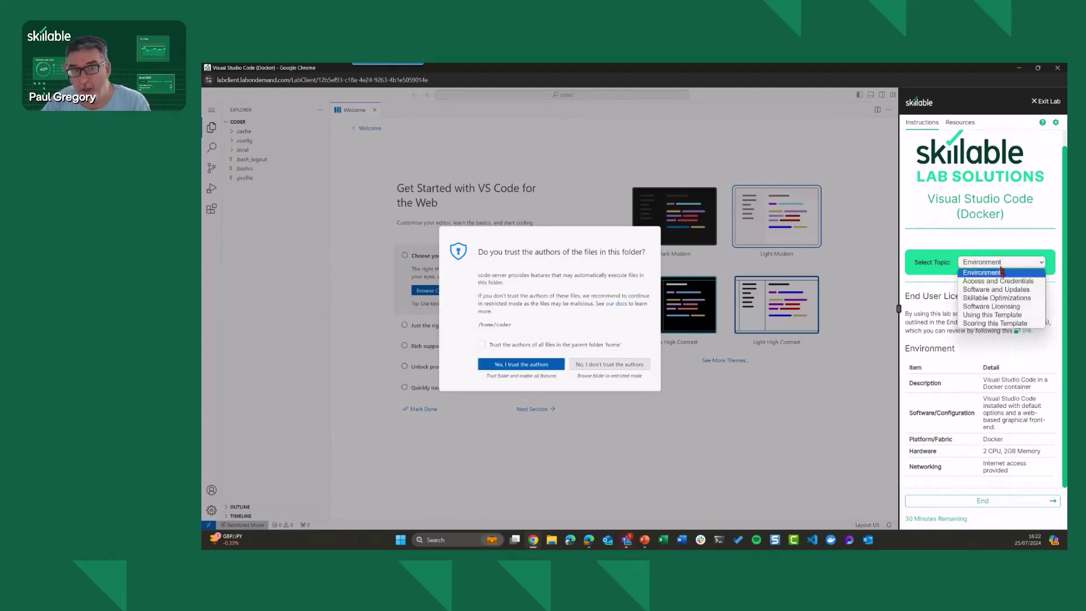
{"action": "left_click", "coordinate": [1004, 281]}
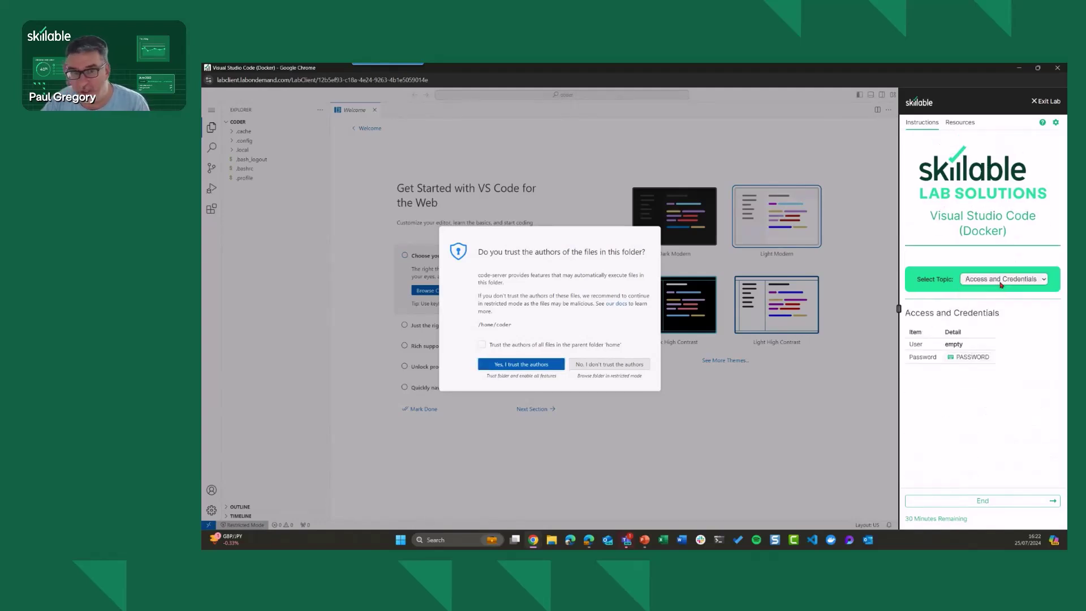
{"action": "left_click", "coordinate": [999, 279]}
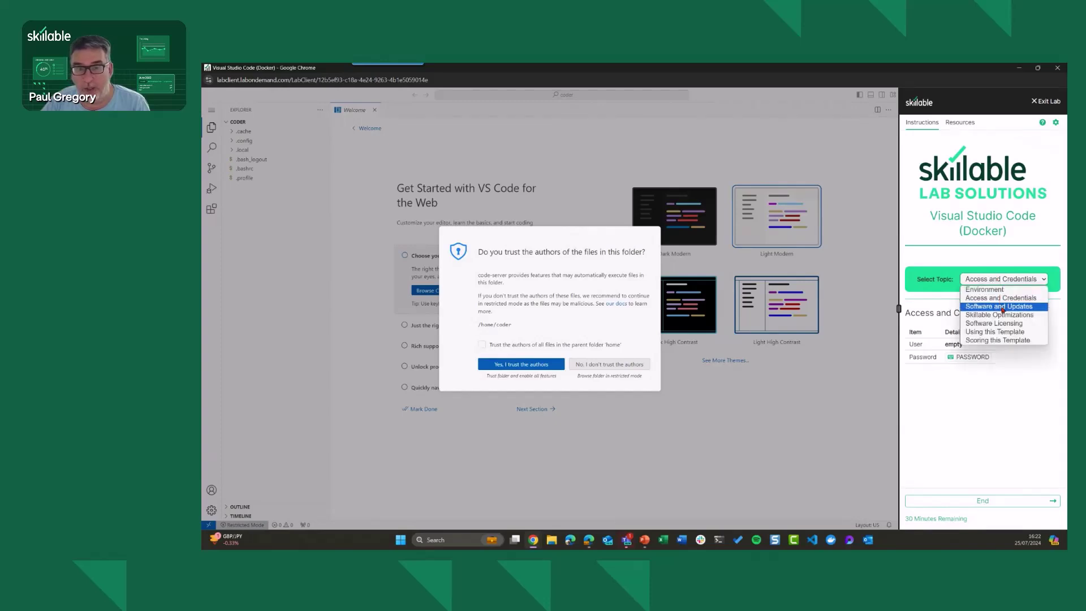
{"action": "left_click", "coordinate": [1001, 306]}
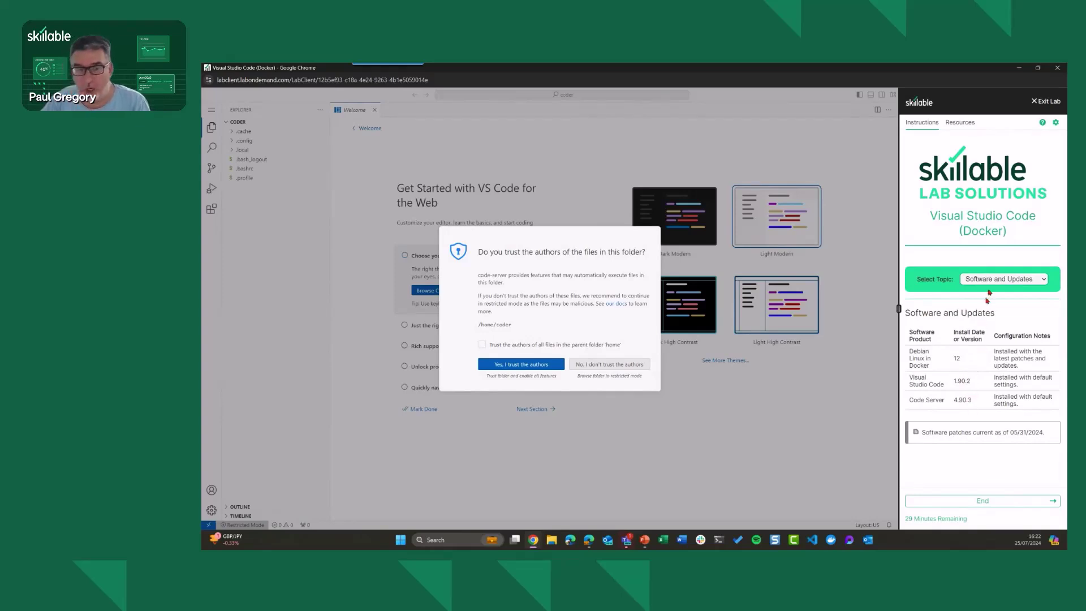
{"action": "left_click_drag", "start_coordinate": [962, 432], "coordinate": [1040, 433]}
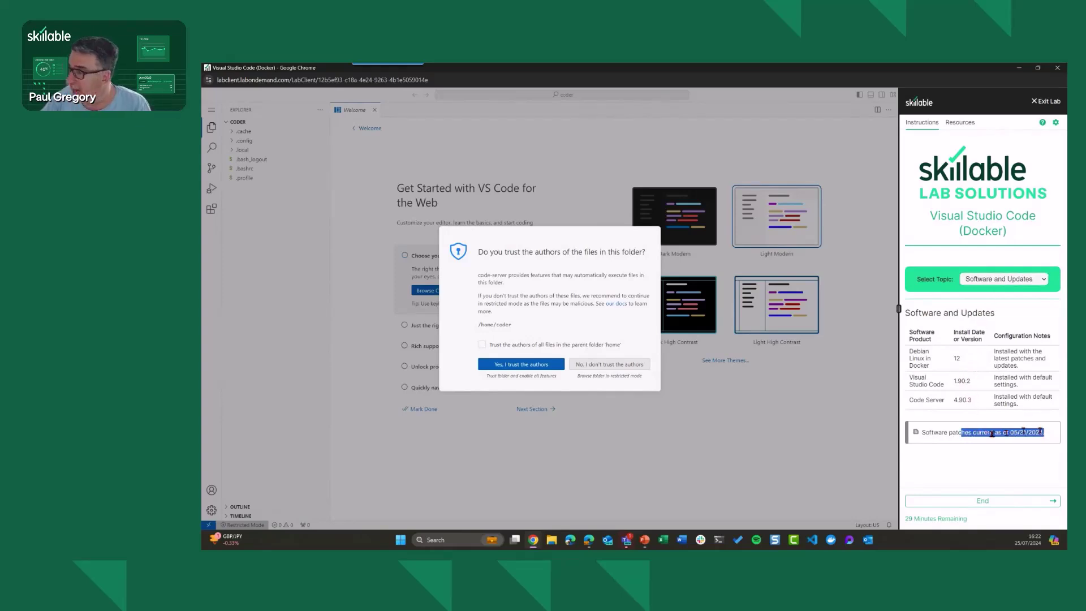
View the Skillable Optimizations and Software Licensing topics in the lab instructions
{"action": "left_click", "coordinate": [975, 283]}
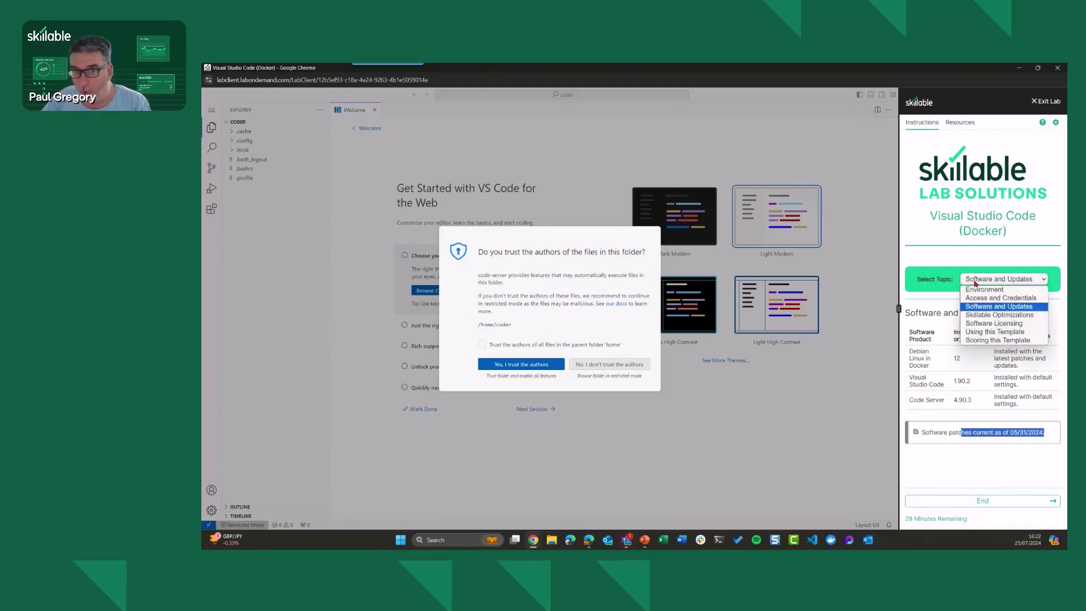
{"action": "left_click", "coordinate": [976, 315]}
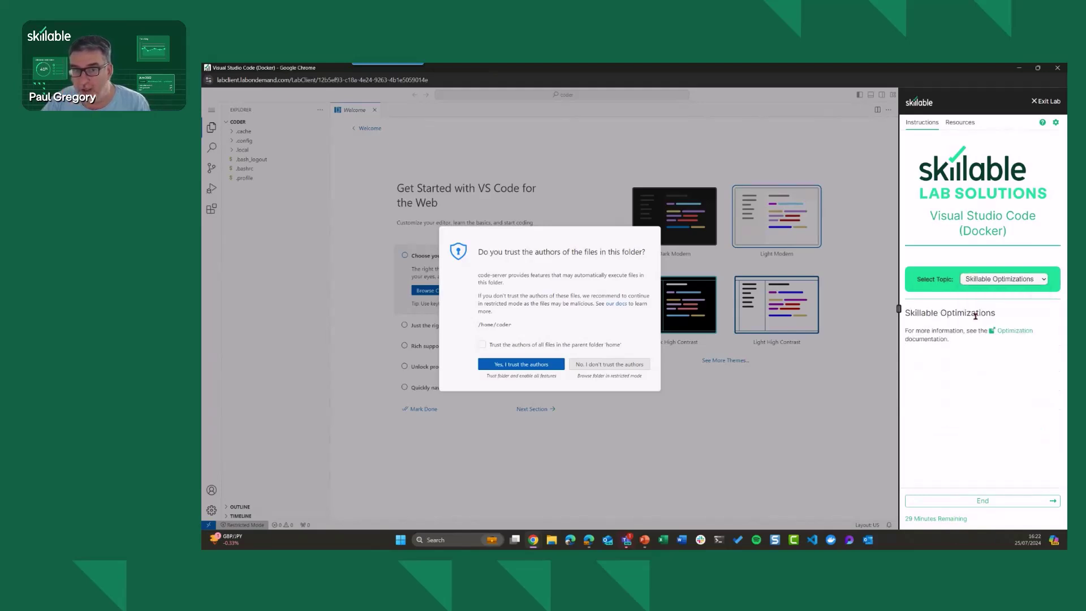
{"action": "left_click", "coordinate": [1005, 282]}
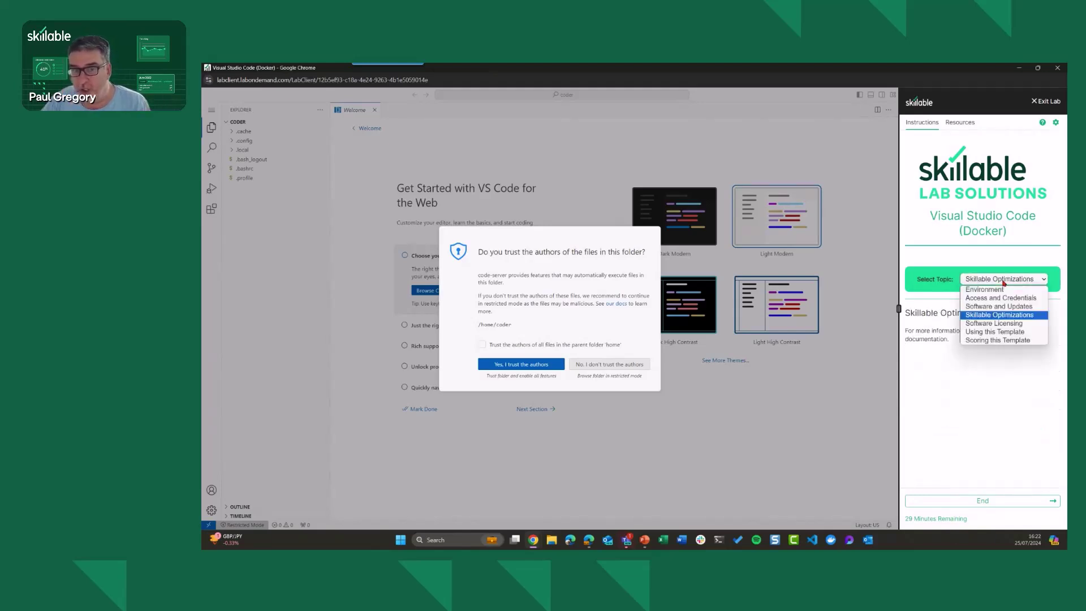
{"action": "left_click", "coordinate": [999, 323]}
Show the Scoring this Template topic, expand its Example Scoring Script and review the bash script
{"action": "left_click", "coordinate": [996, 281]}
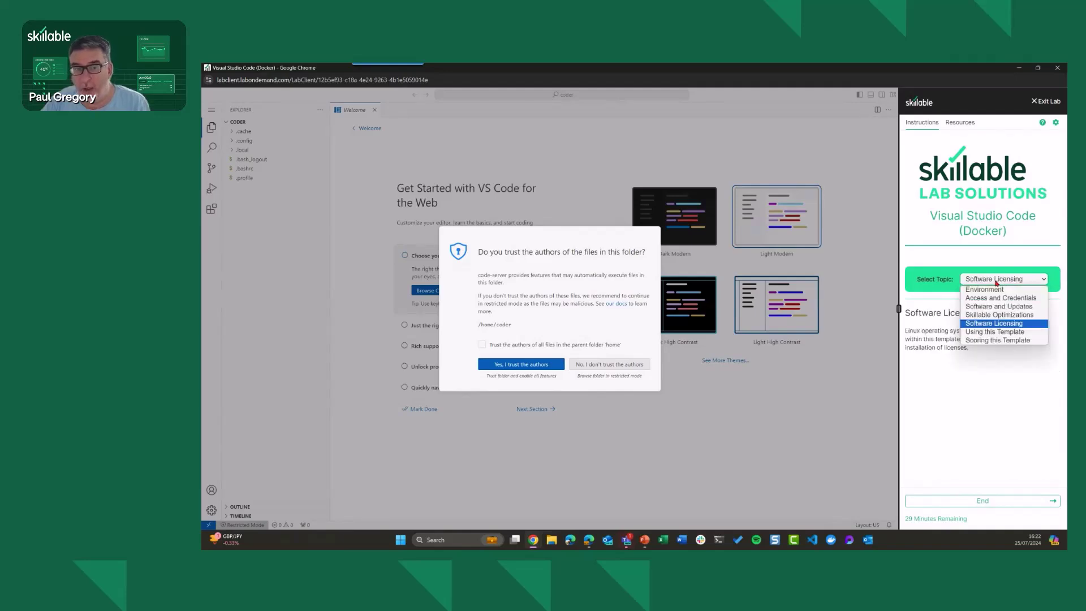
{"action": "left_click", "coordinate": [996, 340]}
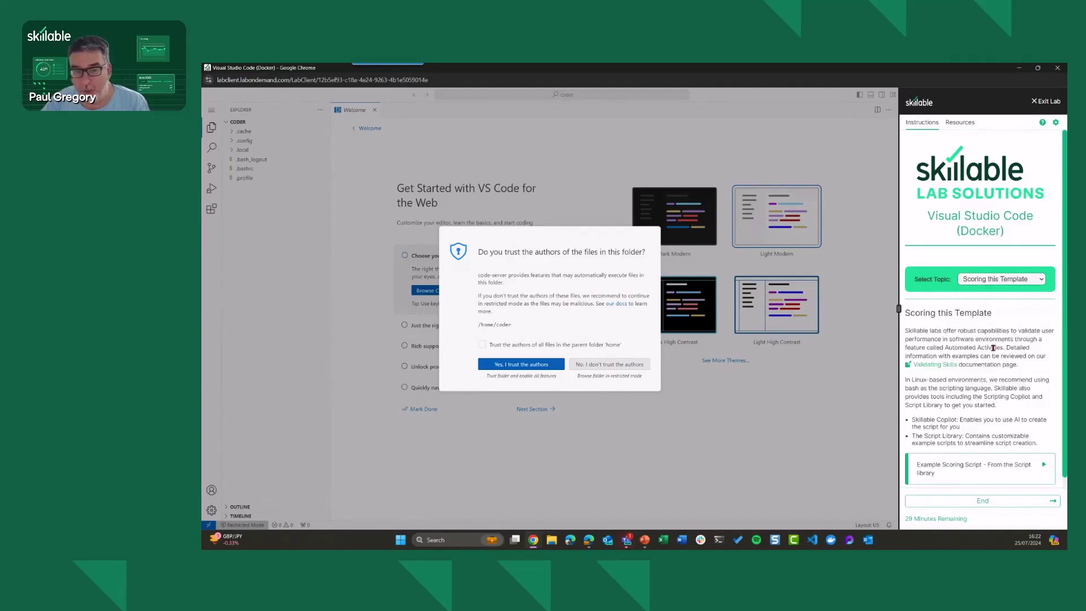
{"action": "left_click", "coordinate": [984, 464]}
{"action": "scroll", "coordinate": [990, 430], "scroll_direction": "down", "scroll_amount": 3}
{"action": "scroll", "coordinate": [992, 405], "scroll_direction": "down", "scroll_amount": 2}
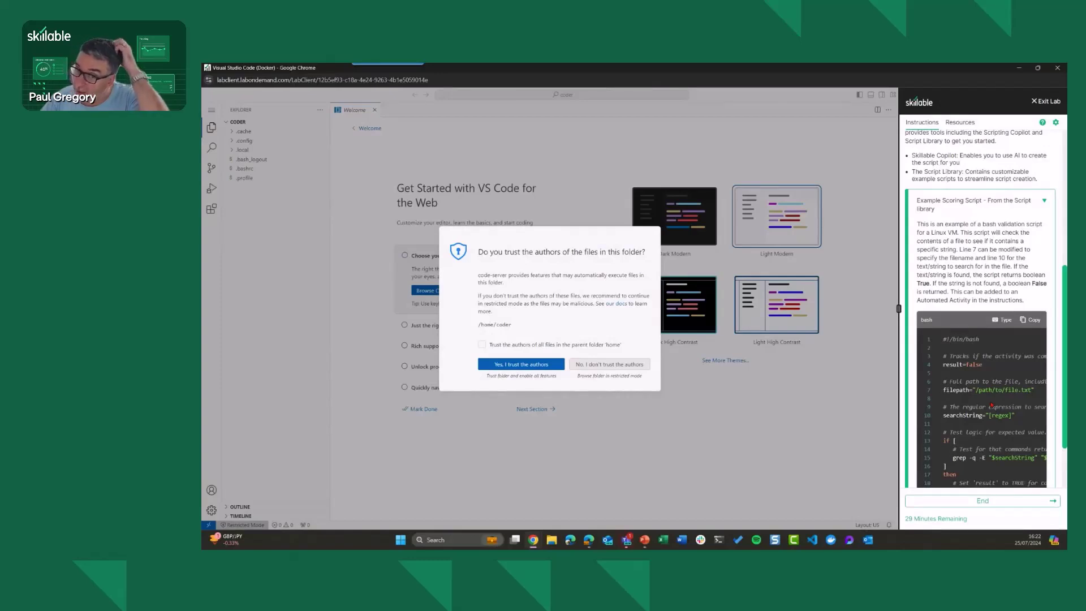
{"action": "scroll", "coordinate": [991, 405], "scroll_direction": "up", "scroll_amount": 4}
{"action": "scroll", "coordinate": [991, 405], "scroll_direction": "up", "scroll_amount": 1}
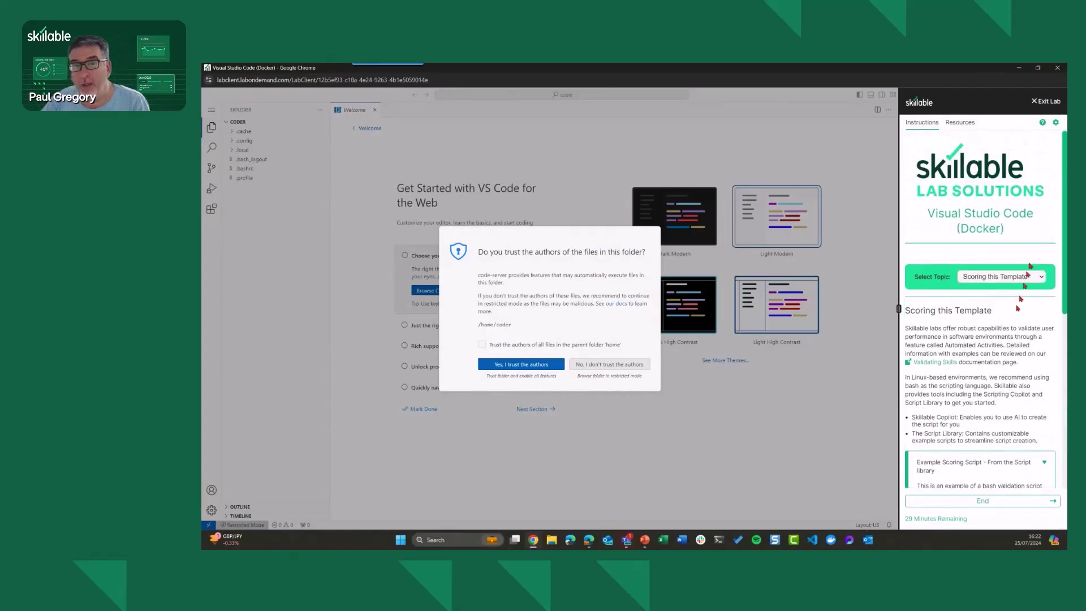
Exit the Visual Studio Code (Docker) lab preview and return to the Template Gallery
{"action": "left_click", "coordinate": [1045, 103]}
{"action": "left_click", "coordinate": [1018, 134]}
{"action": "left_click", "coordinate": [263, 323]}
{"action": "left_click", "coordinate": [259, 338]}
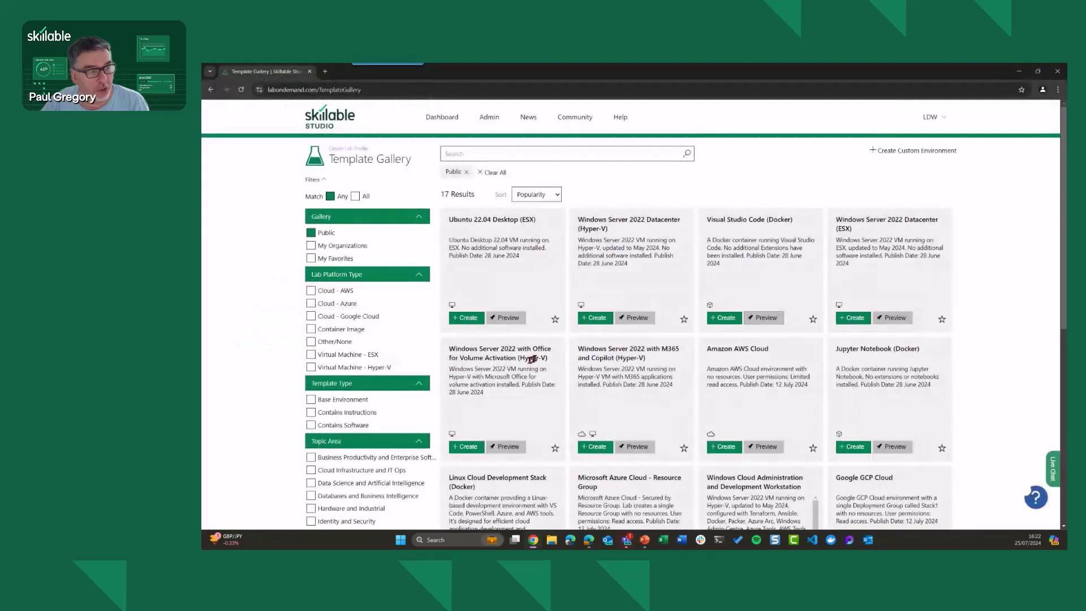
Filter the public templates by the Base Environment type and replace that filter with Contains Software
{"action": "left_click", "coordinate": [312, 400]}
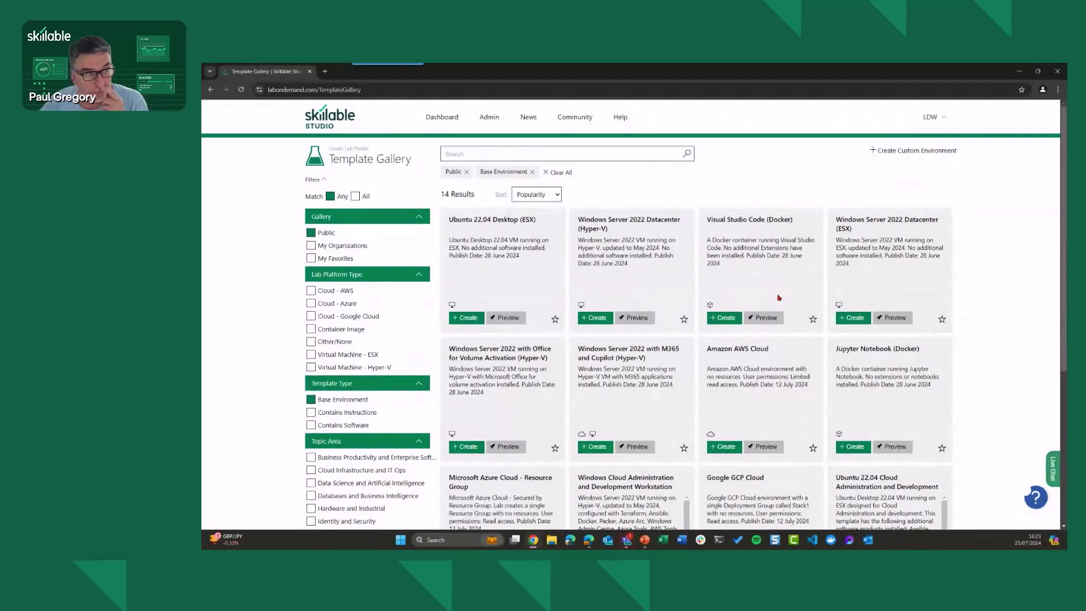
{"action": "left_click", "coordinate": [312, 400]}
{"action": "left_click", "coordinate": [312, 426]}
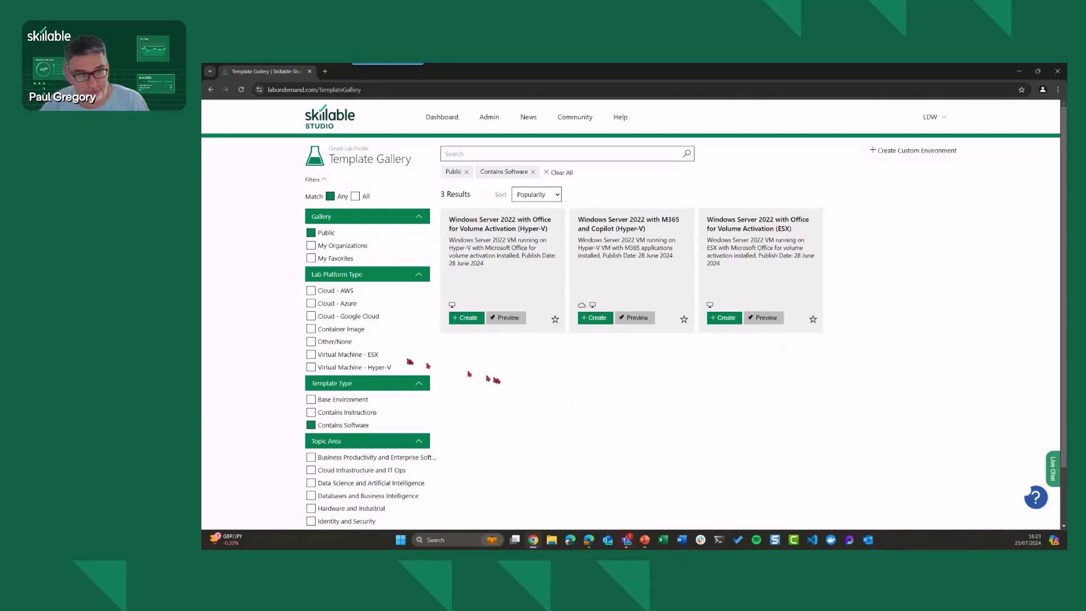
Examine the Contains Software templates, highlighting the publish date of Windows Server 2022 with Office for Volume Activation (ESX)
{"action": "scroll", "coordinate": [411, 358], "scroll_direction": "down", "scroll_amount": 2}
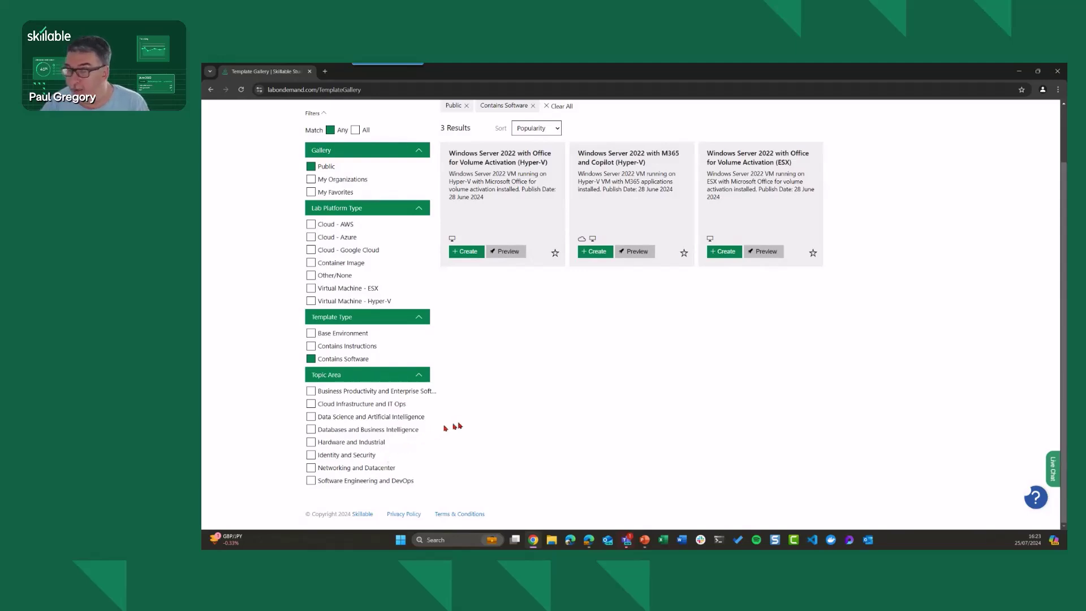
{"action": "scroll", "coordinate": [474, 424], "scroll_direction": "up", "scroll_amount": 1}
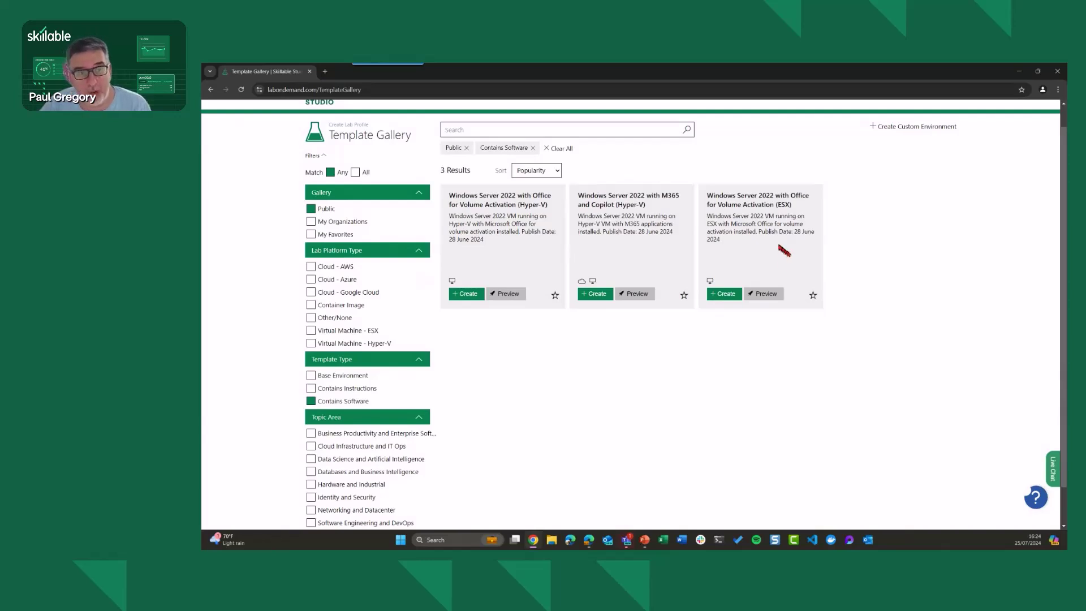
{"action": "left_click_drag", "start_coordinate": [758, 231], "coordinate": [768, 244]}
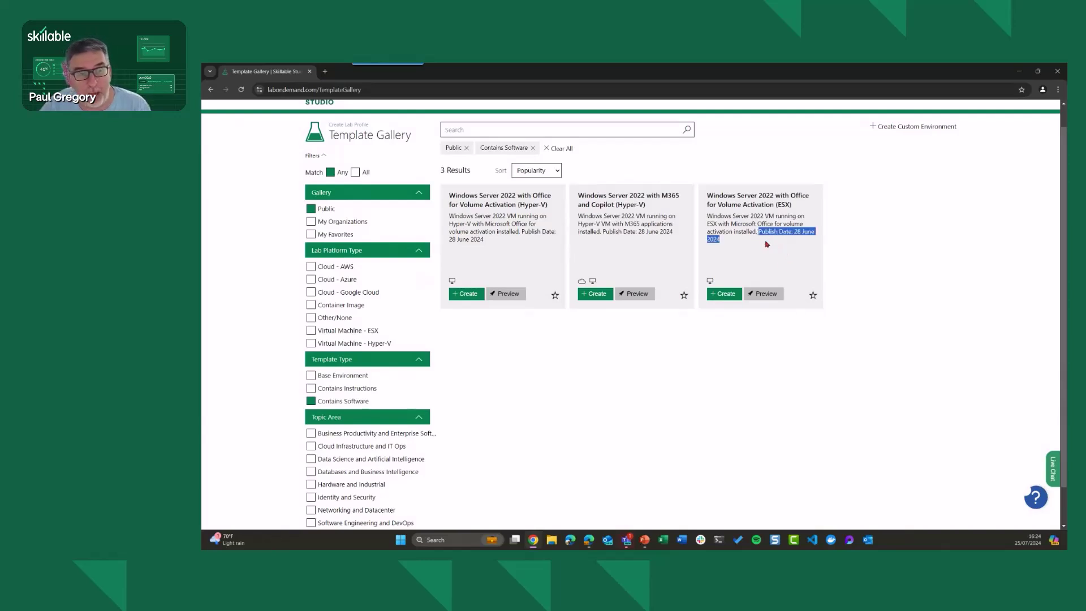
{"action": "left_click", "coordinate": [743, 353]}
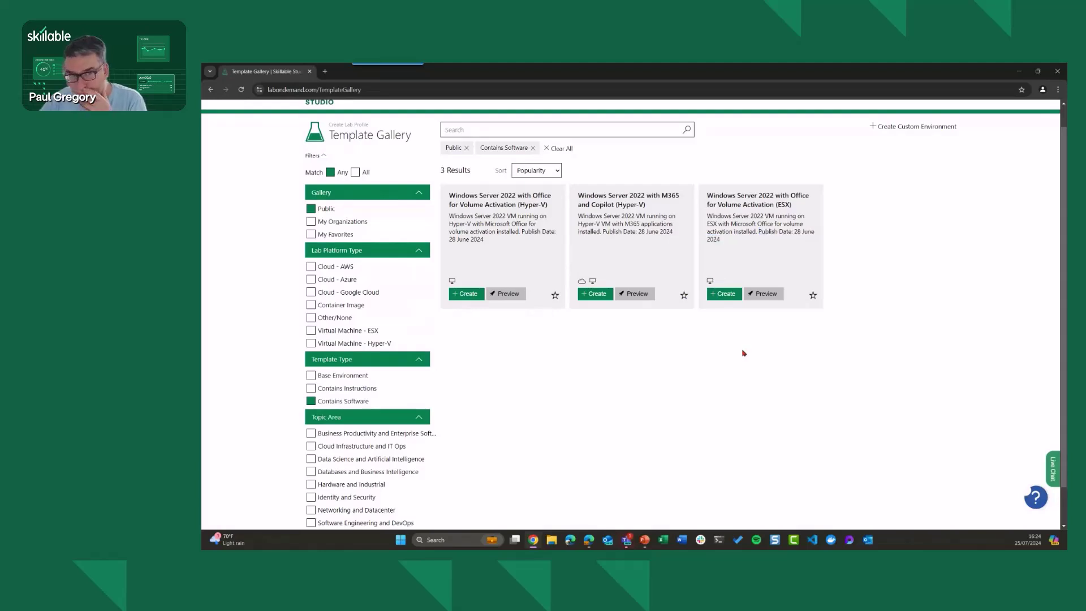
Switch the template type filter to Contains Instructions, clear it again and browse all public templates
{"action": "left_click", "coordinate": [310, 402]}
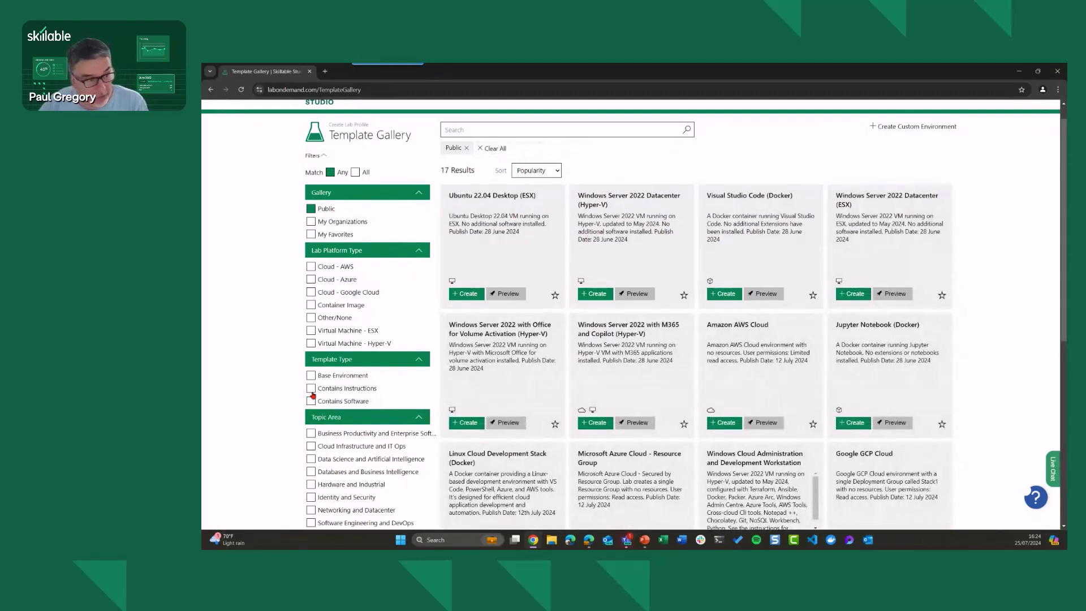
{"action": "left_click", "coordinate": [311, 390]}
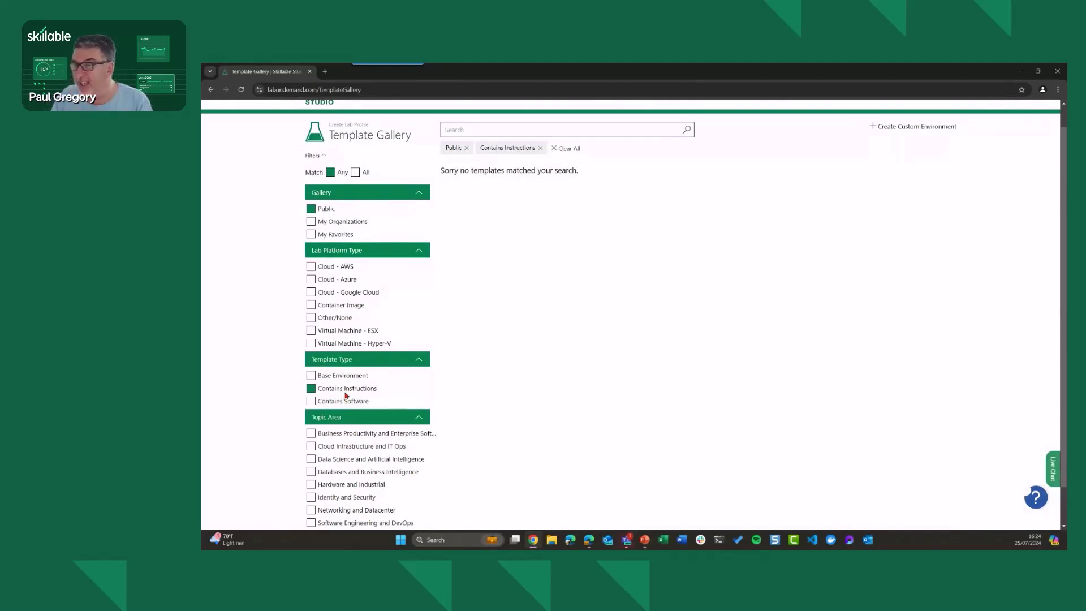
{"action": "scroll", "coordinate": [373, 426], "scroll_direction": "down", "scroll_amount": 1}
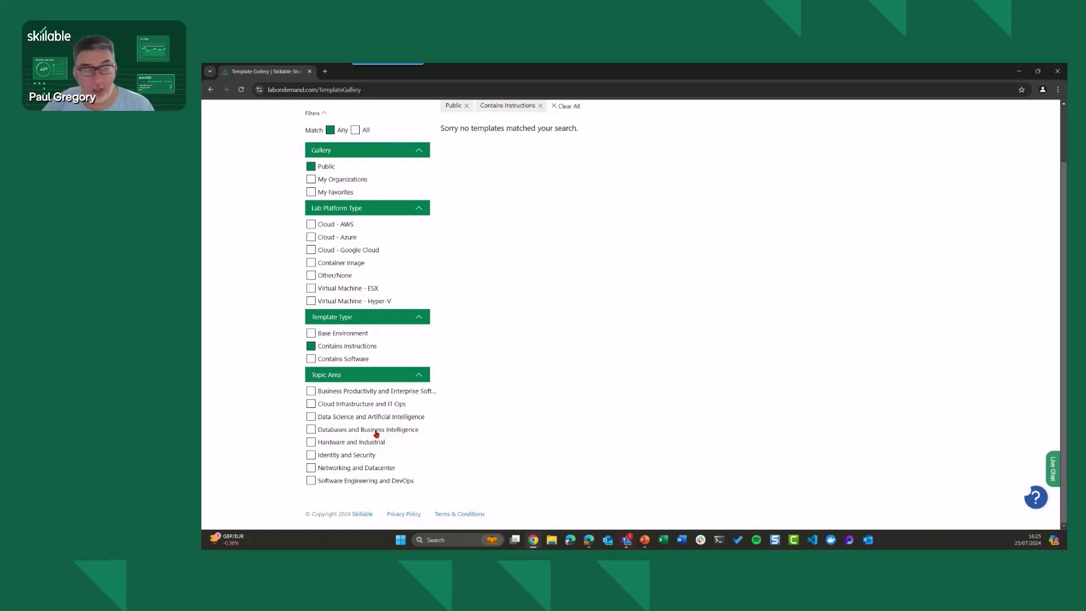
{"action": "left_click", "coordinate": [310, 345]}
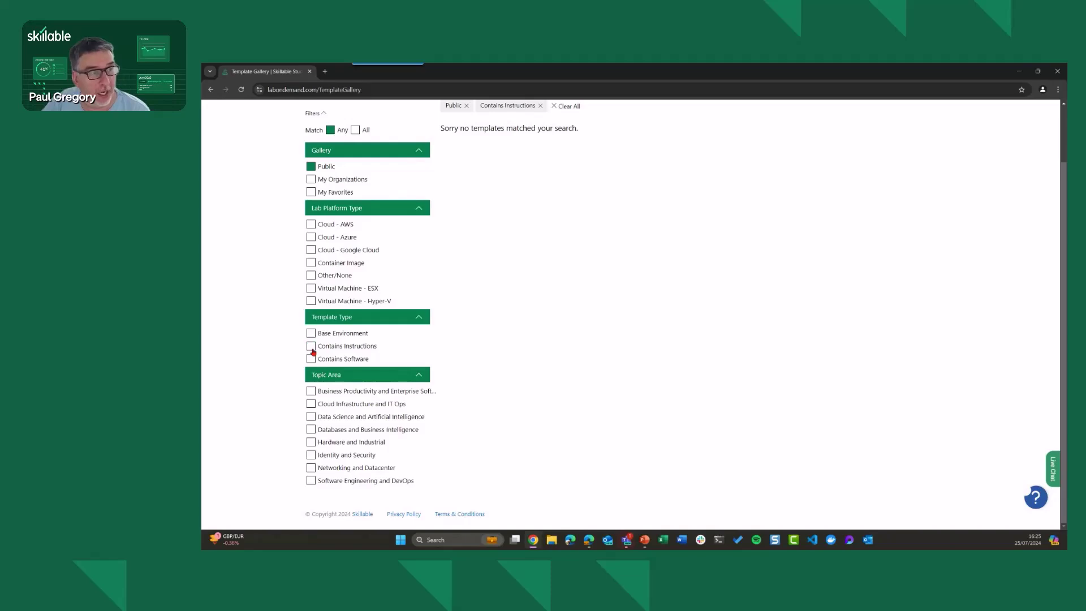
{"action": "scroll", "coordinate": [600, 379], "scroll_direction": "up", "scroll_amount": 1}
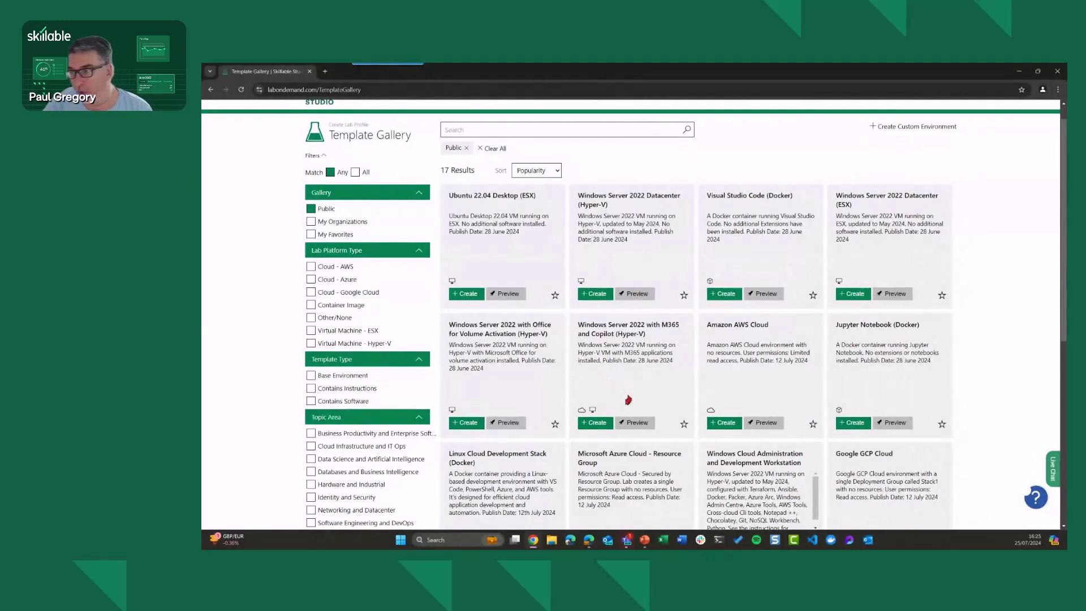
{"action": "scroll", "coordinate": [553, 382], "scroll_direction": "down", "scroll_amount": 1}
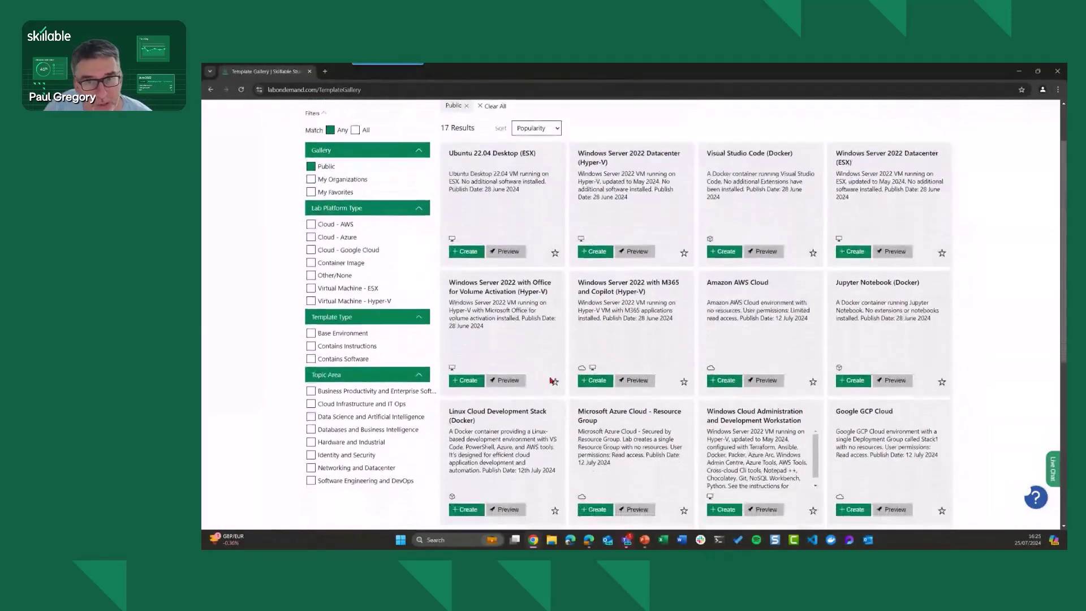
{"action": "scroll", "coordinate": [512, 338], "scroll_direction": "up", "scroll_amount": 2}
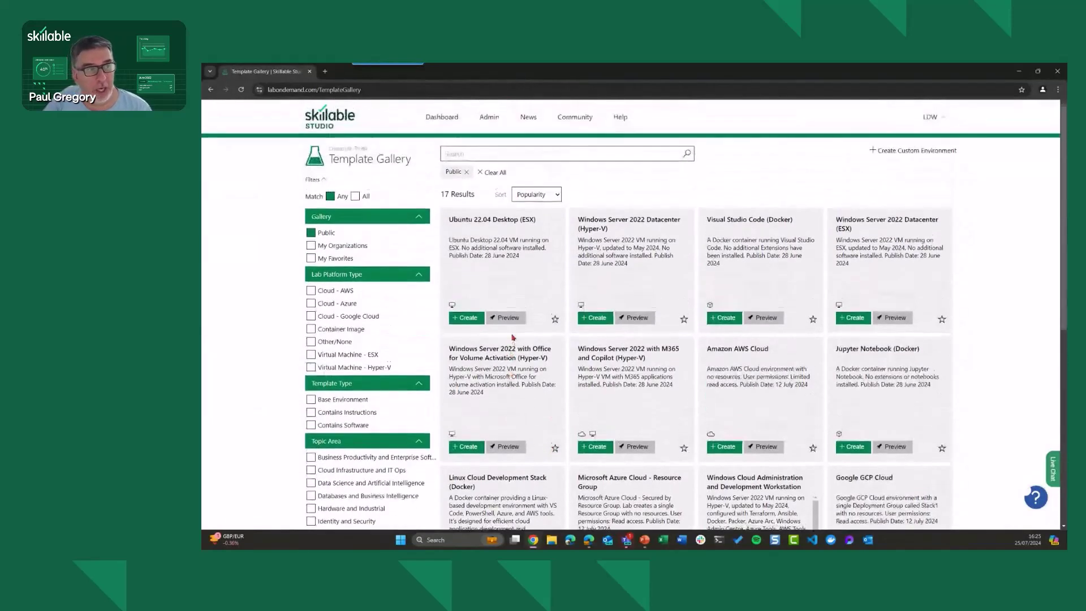
{"action": "left_click", "coordinate": [442, 116]}
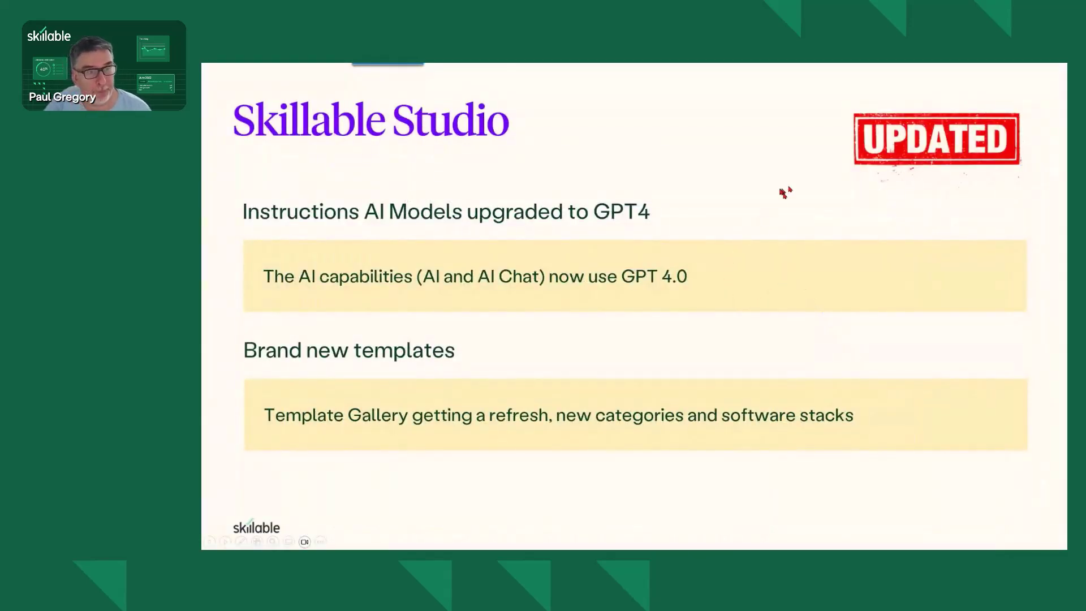
{"action": "key", "text": "Right"}
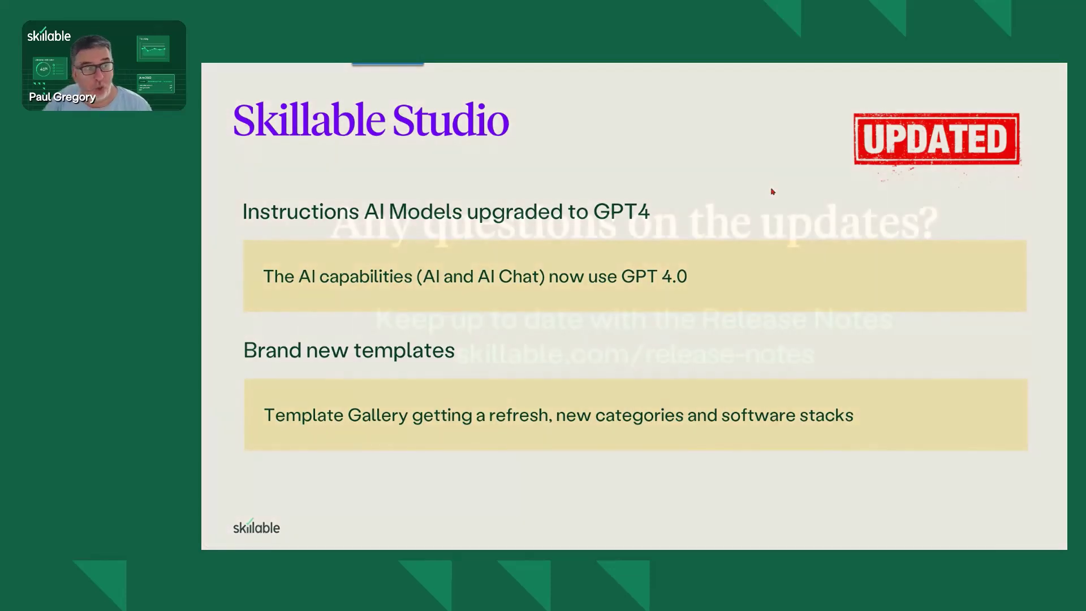